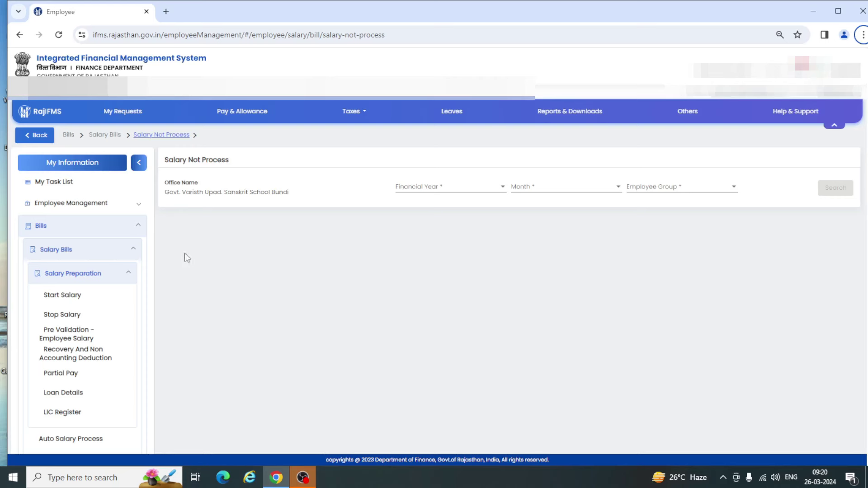
Step: Open the Partial Pay page from the salary preparation section of the salary bills
left_click(122, 229)
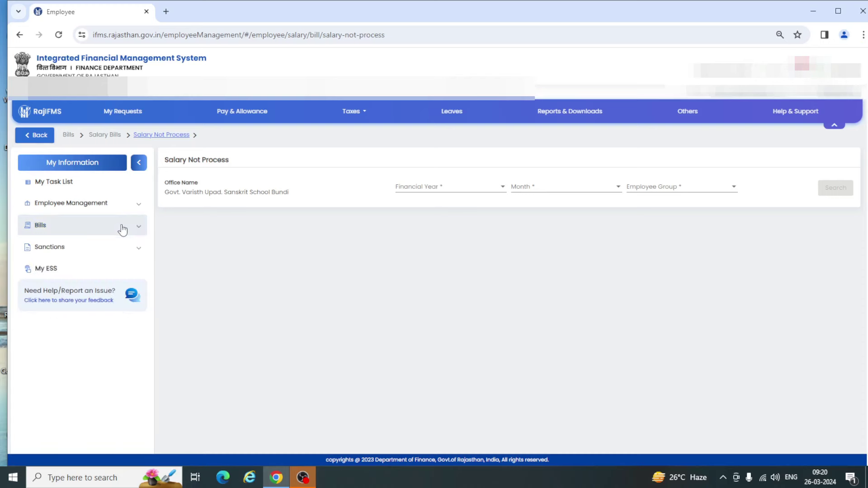
left_click(122, 230)
left_click(105, 256)
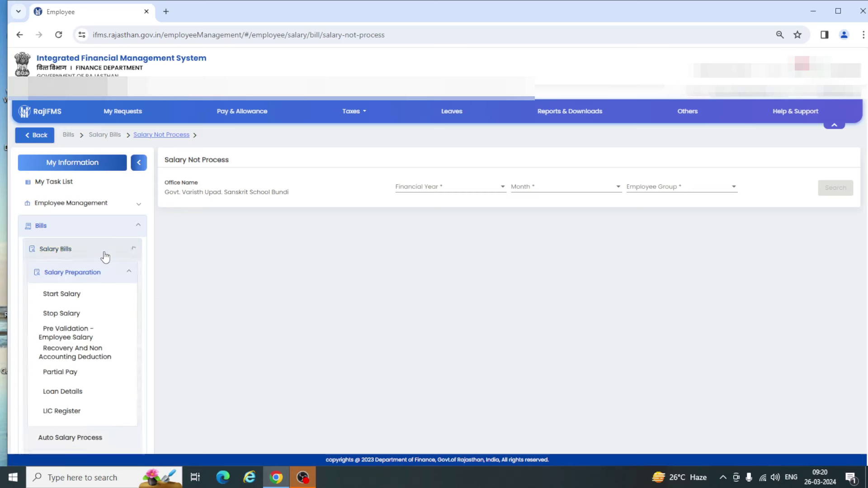
left_click(104, 254)
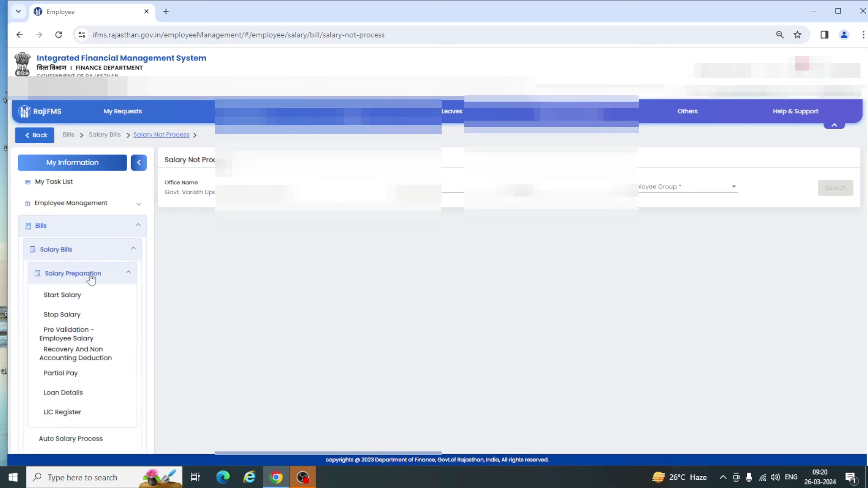
left_click(63, 375)
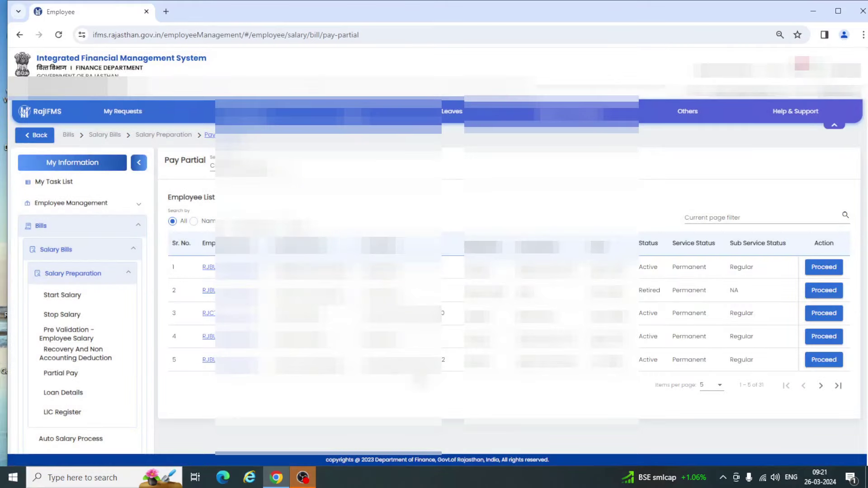
Step: List 100 employees per page and proceed with partial pay for the Sr. Teacher in row 27
left_click(718, 391)
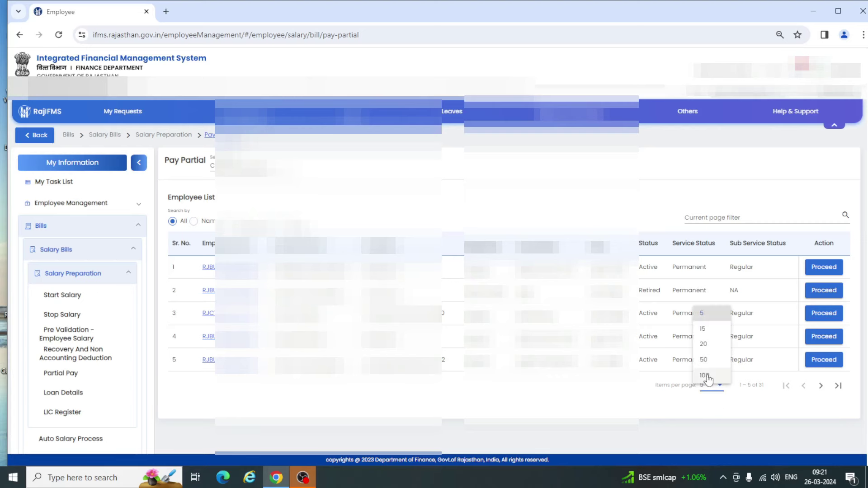
left_click(708, 378)
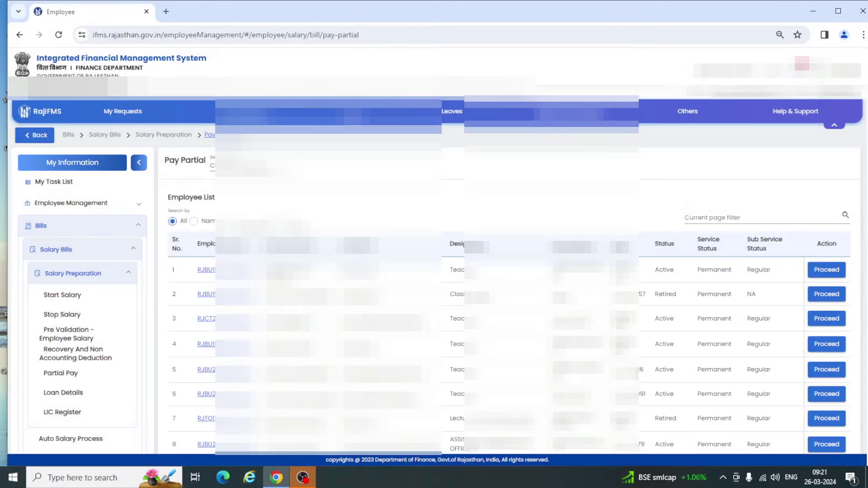
scroll(434, 289, "down", 3)
scroll(434, 290, "down", 8)
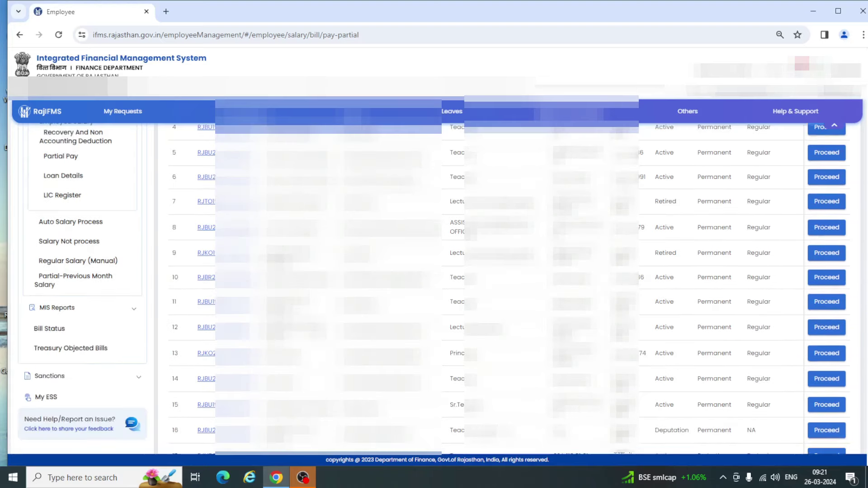
scroll(434, 290, "down", 5)
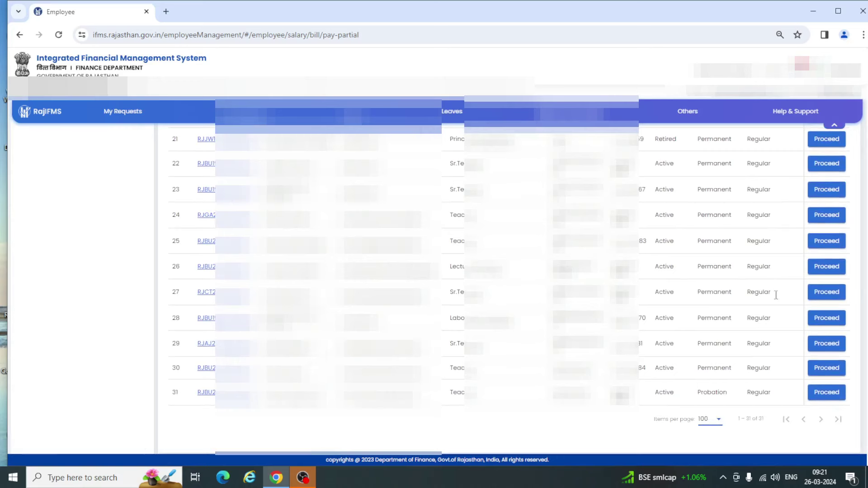
left_click(830, 298)
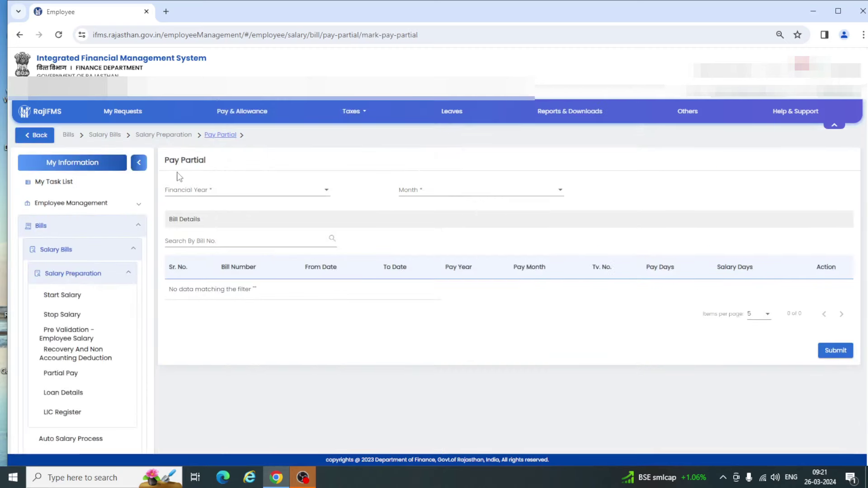
Step: Select financial year 2023-2024 and month FEBRUARY-2024, and start a new partial pay entry
left_click(297, 193)
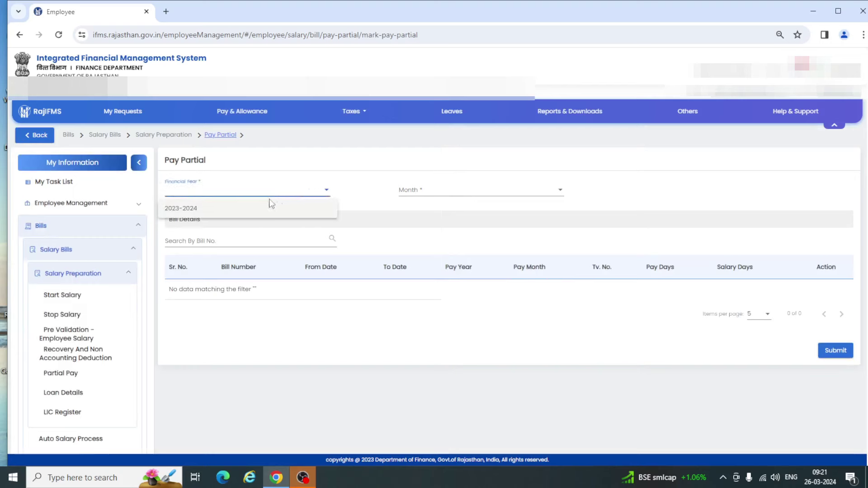
left_click(233, 214)
left_click(430, 194)
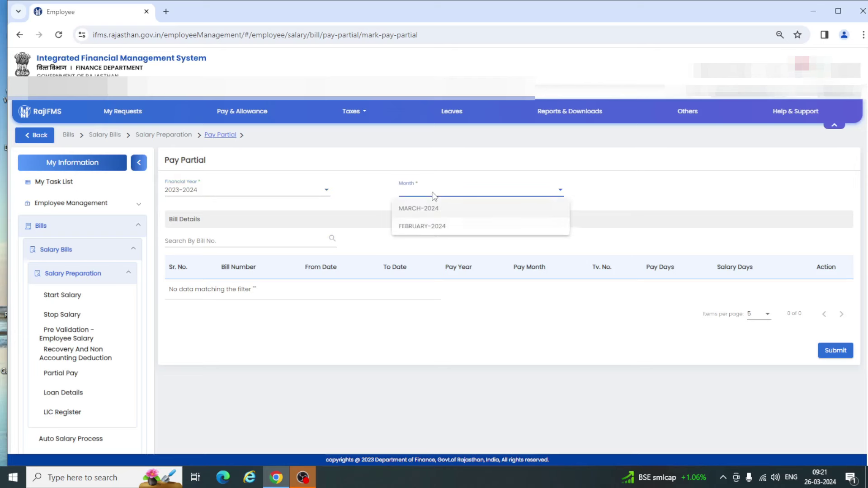
left_click(411, 228)
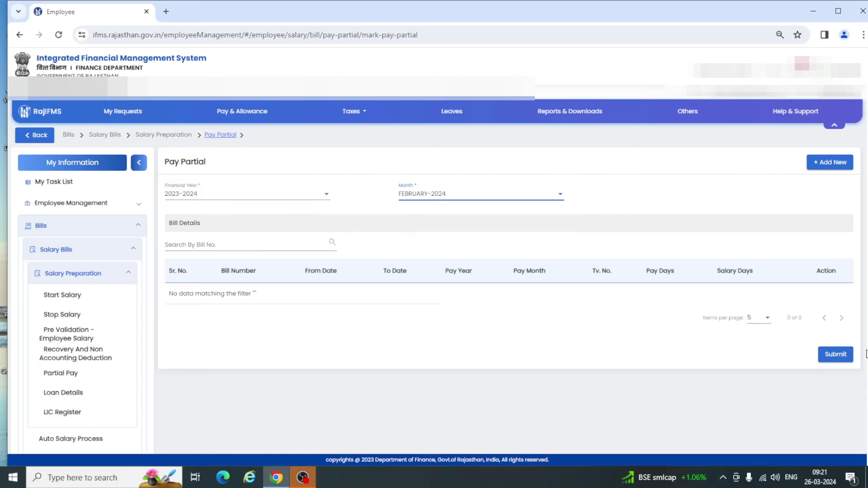
left_click(824, 168)
left_click(825, 168)
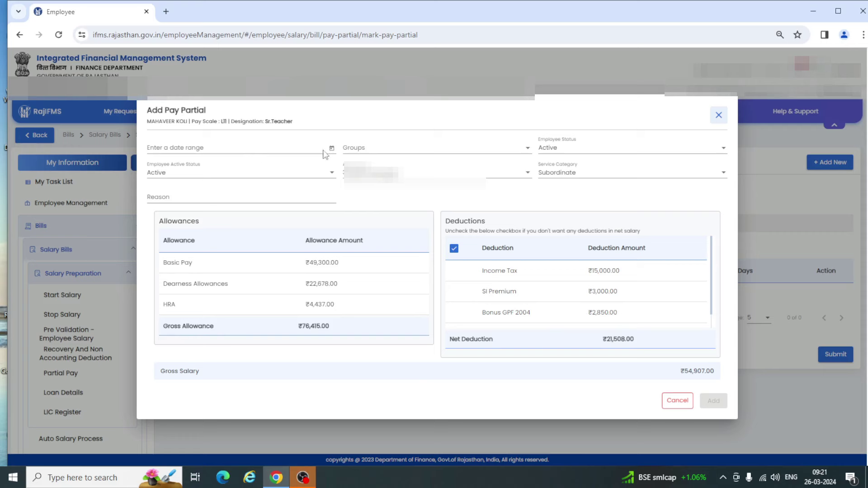
Step: Set the partial pay entry's date range to 1/2/2024 – 29/2/2024
left_click(332, 149)
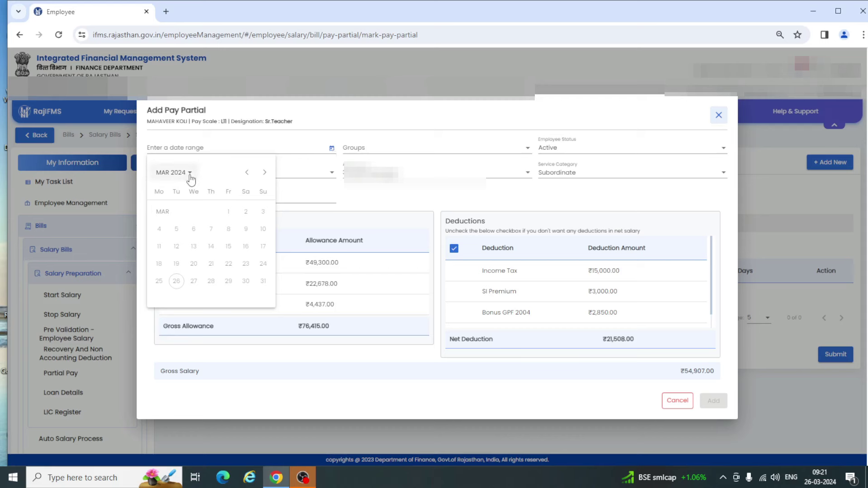
left_click(191, 177)
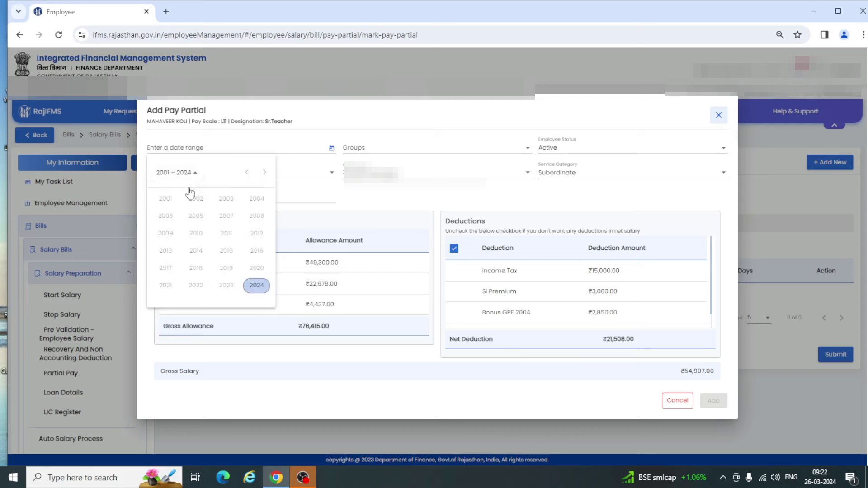
left_click(196, 172)
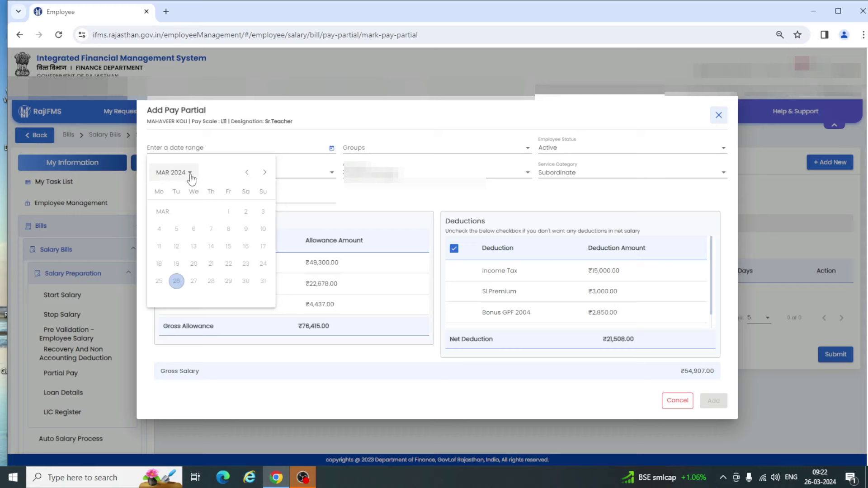
left_click(246, 173)
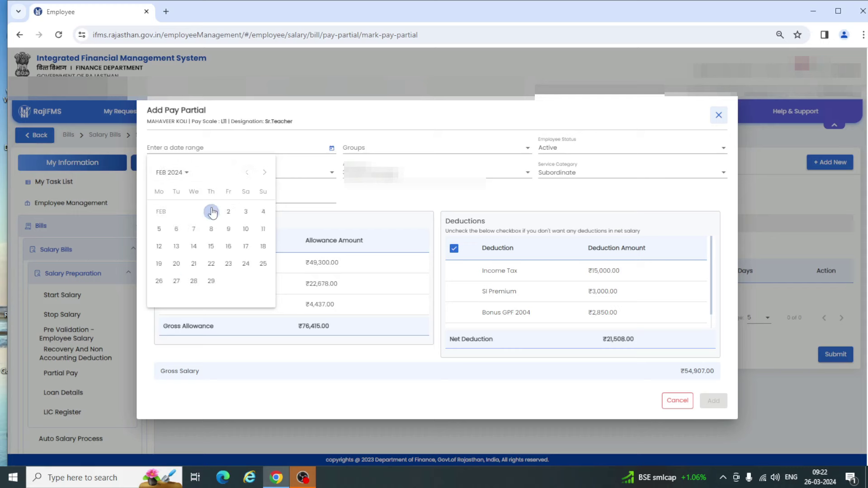
left_click(211, 212)
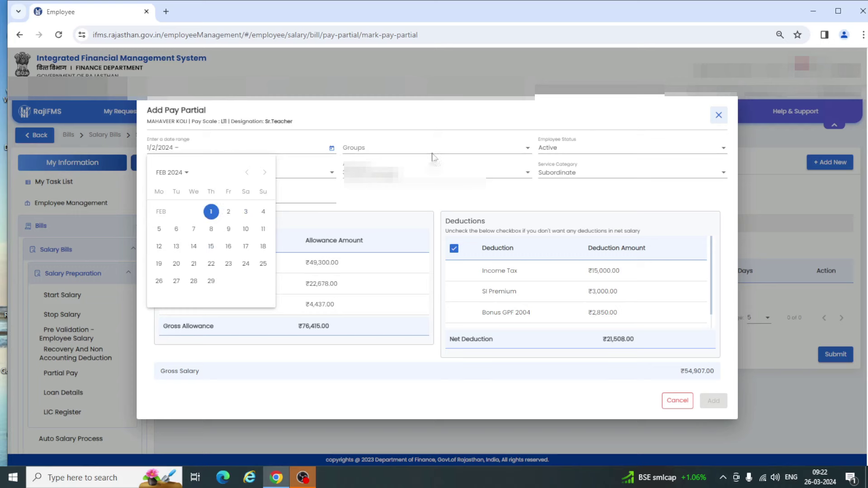
left_click(210, 284)
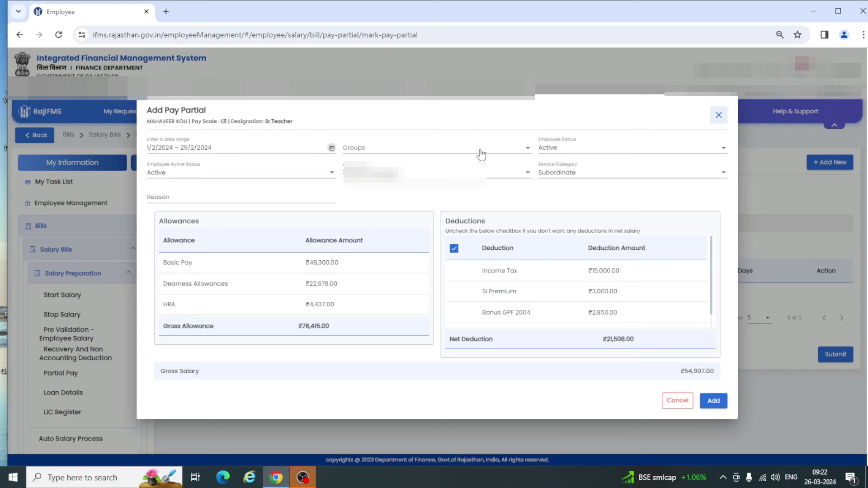
Step: Try to choose a group for the entry and reselect the date range 1/2/2024 – 29/2/2024
left_click(481, 155)
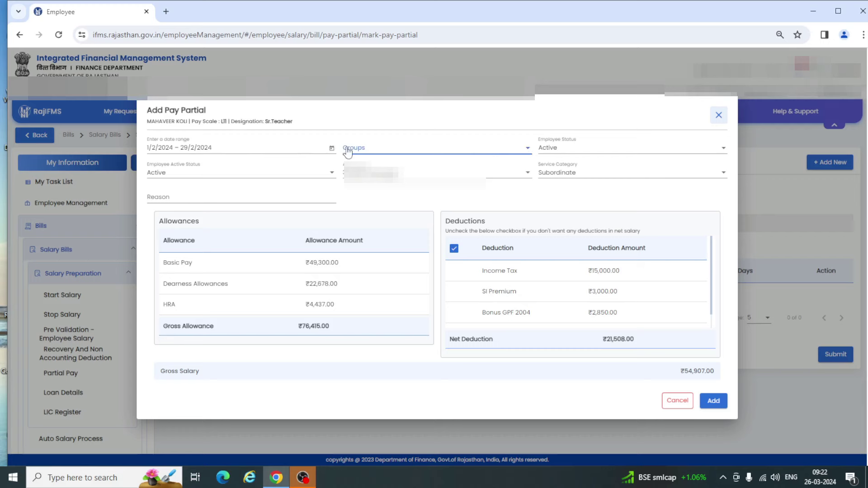
left_click(332, 148)
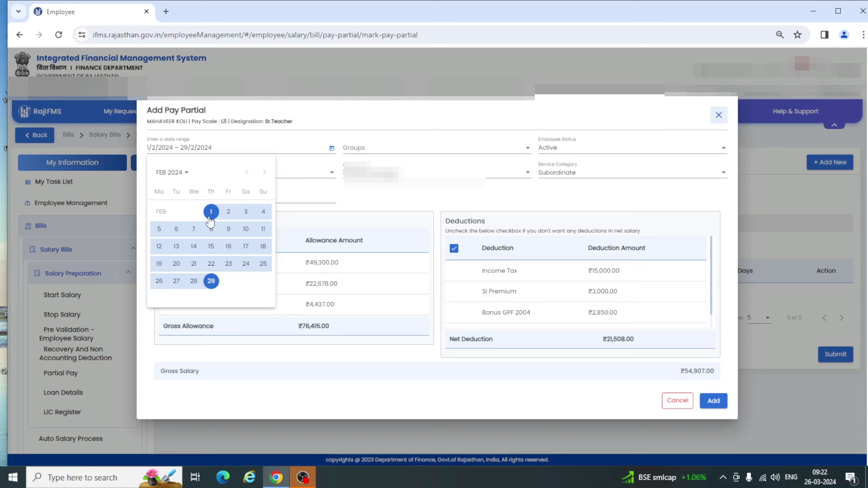
left_click(211, 212)
left_click(211, 281)
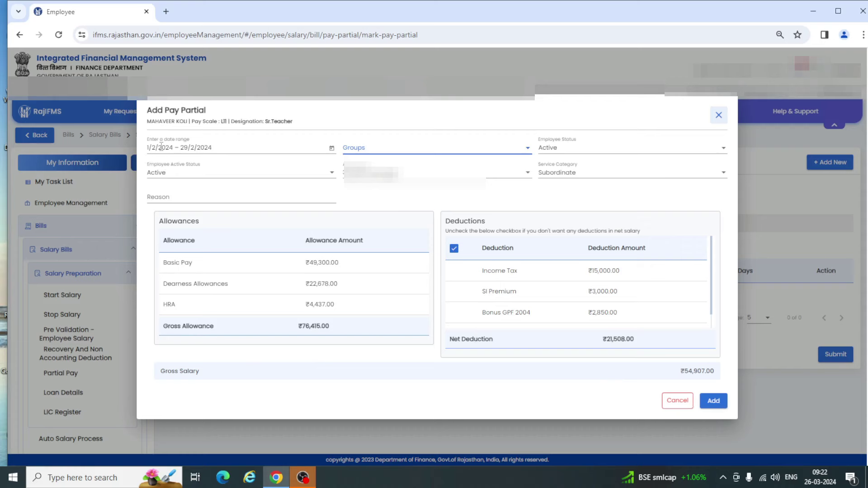
Step: Add the entry with the reason PARTIAL PAY and submit the partial pay request
left_click(215, 197)
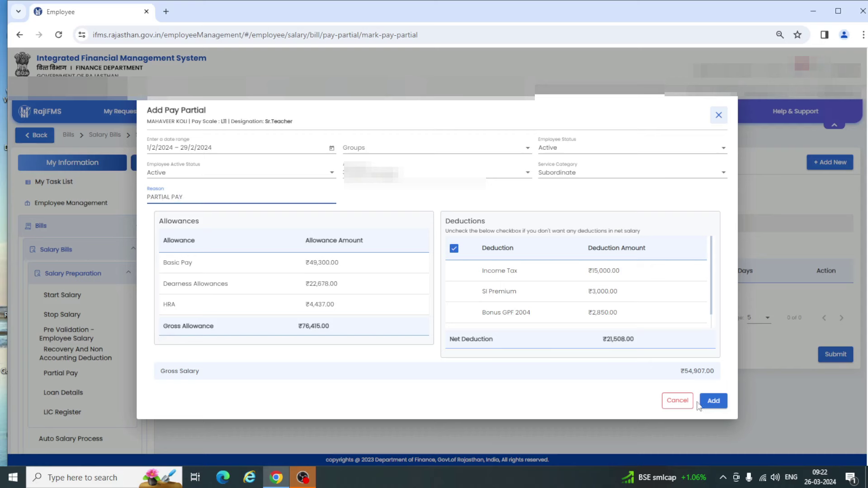
left_click(714, 401)
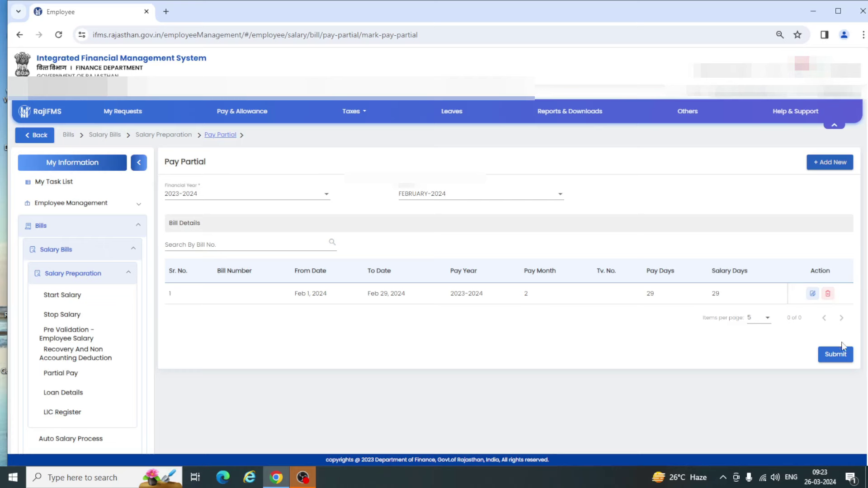
left_click(835, 356)
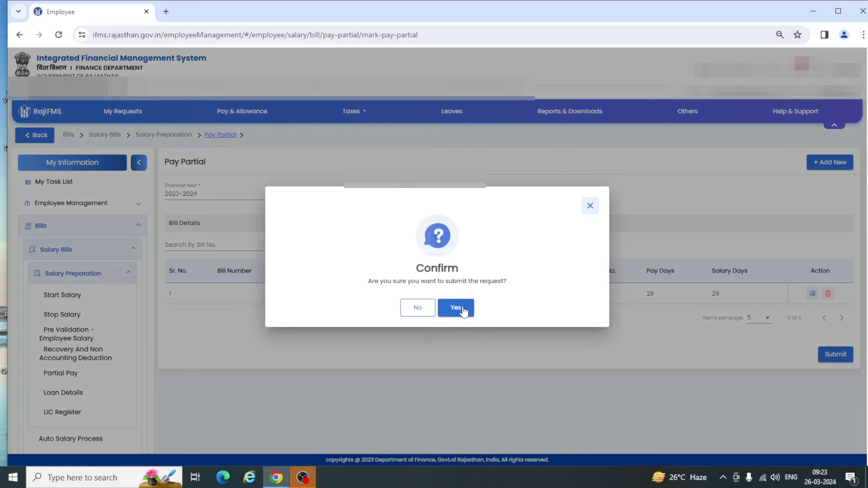
left_click(457, 309)
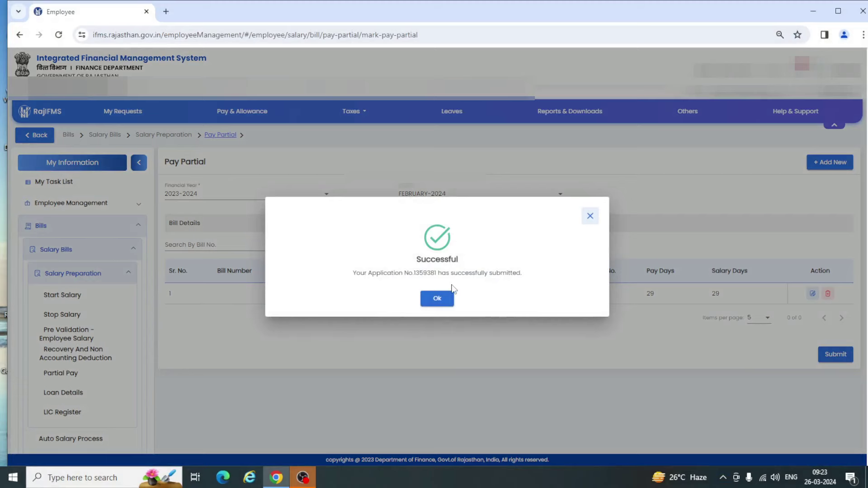
left_click(435, 300)
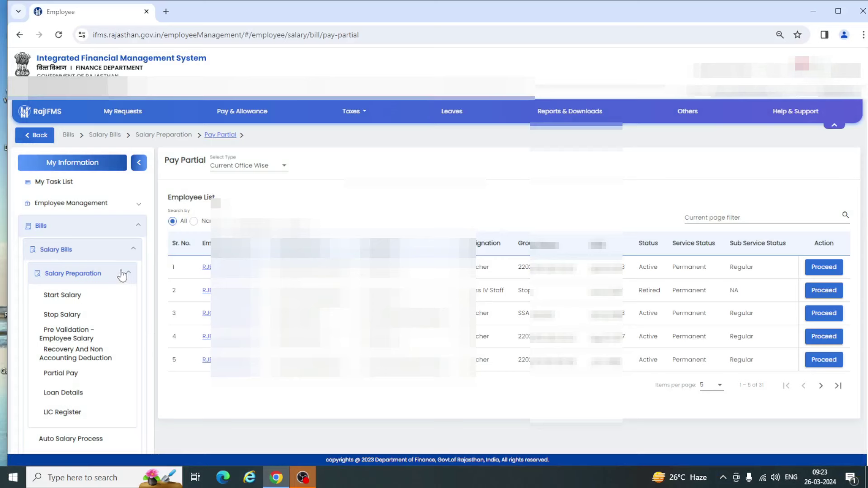
Step: Open the Partial-Previous Month Salary page under the salary bills
left_click(135, 228)
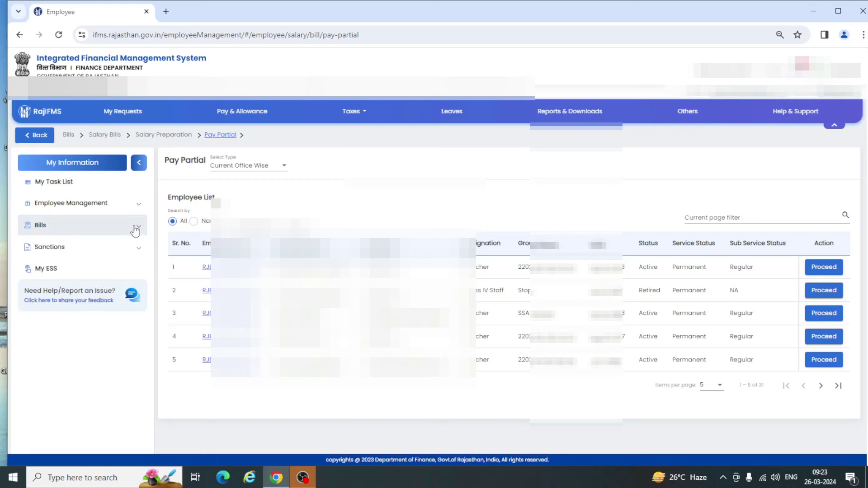
left_click(135, 228)
left_click(129, 250)
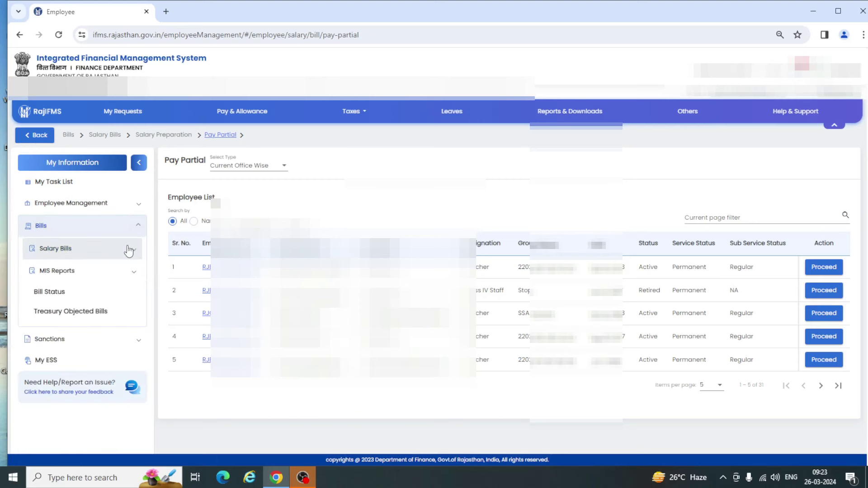
left_click(129, 249)
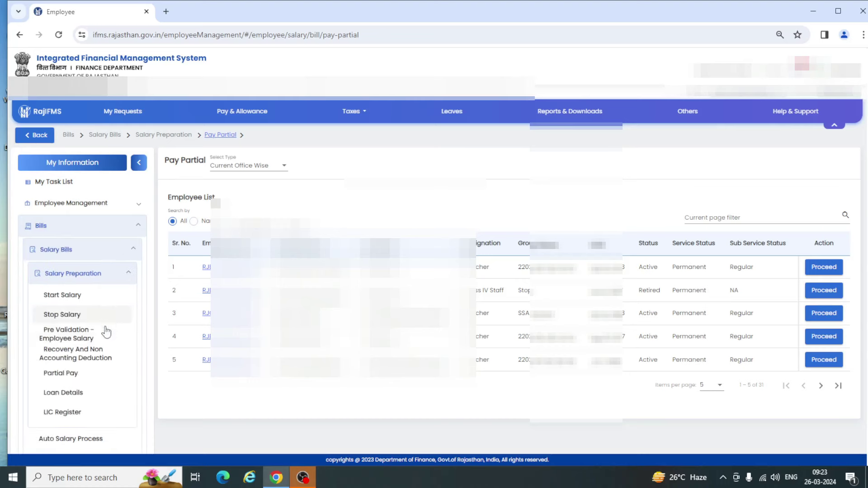
scroll(108, 389, "down", 1)
scroll(112, 389, "down", 2)
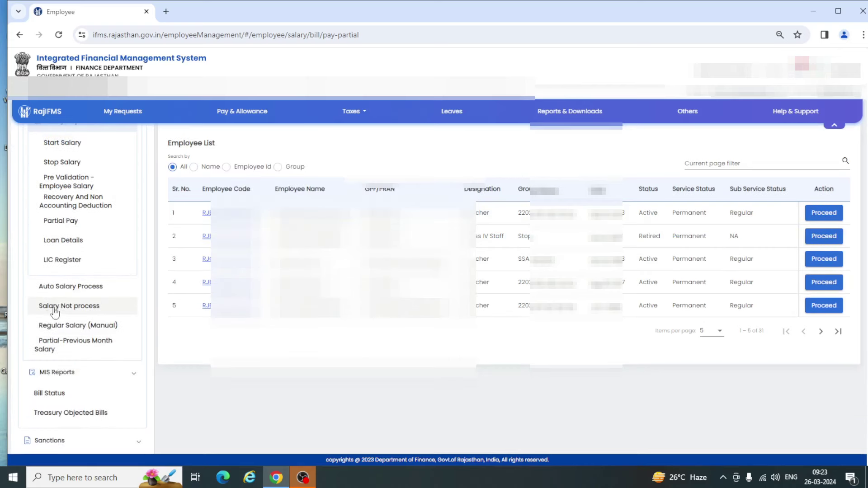
left_click(84, 349)
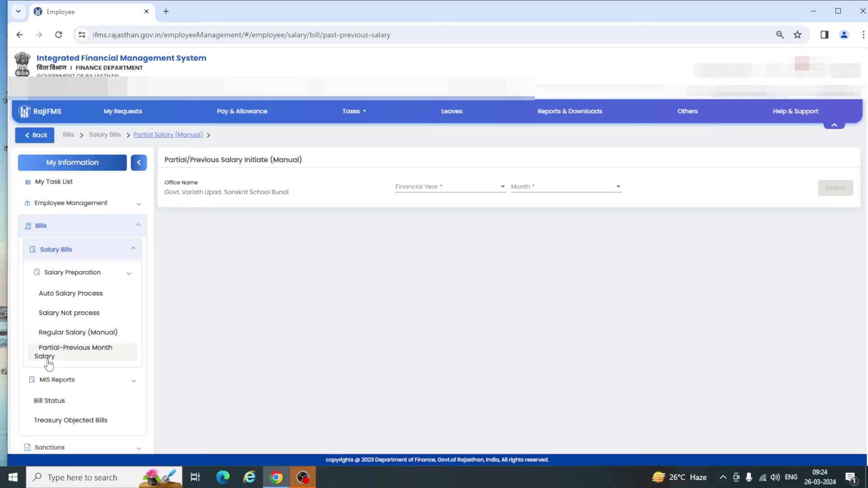
Step: Search for employees with partial salary to initiate for financial year 2023-2024, month FEBRUARY-2024
left_click(454, 194)
left_click(430, 206)
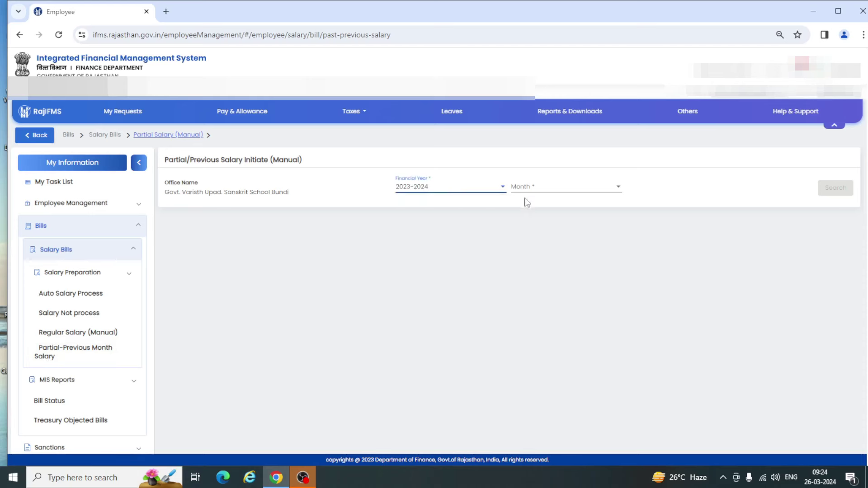
left_click(546, 192)
left_click(527, 220)
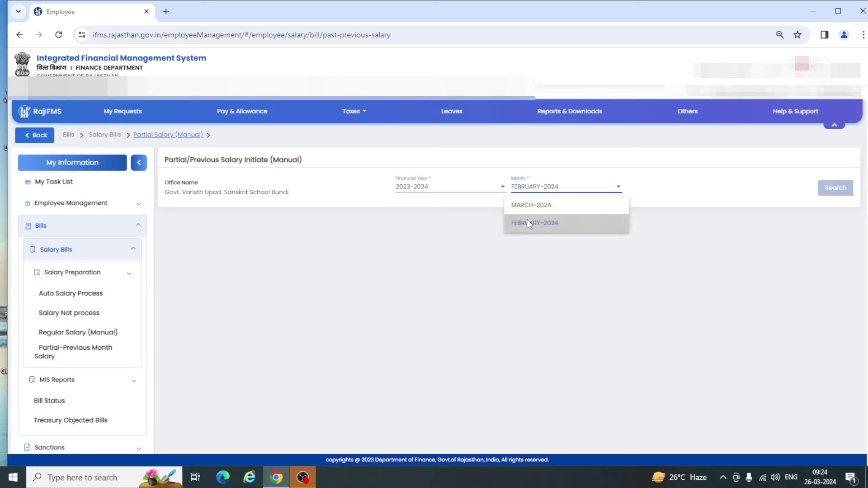
left_click(834, 192)
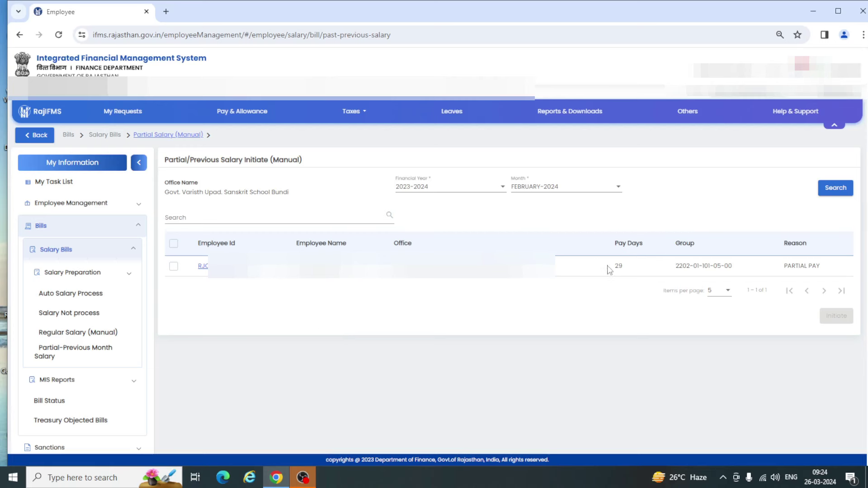
Step: Initiate the partial salary for the listed PARTIAL PAY employee and confirm the request submission
left_click(174, 269)
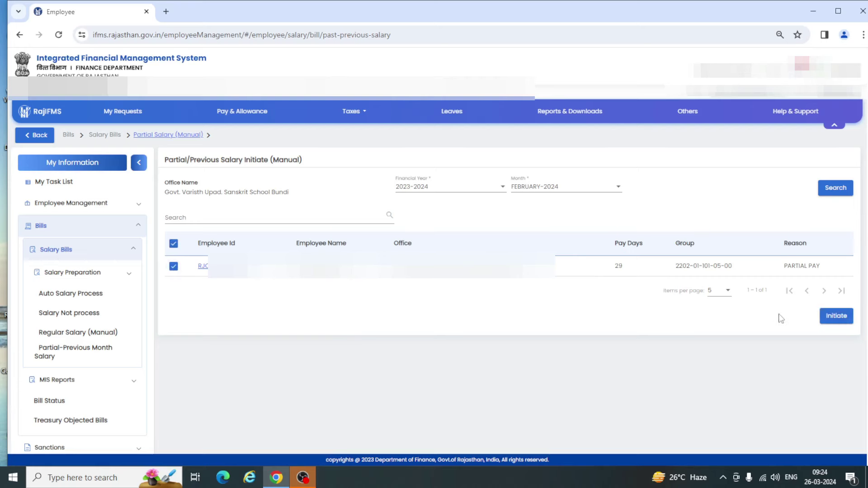
left_click(836, 316)
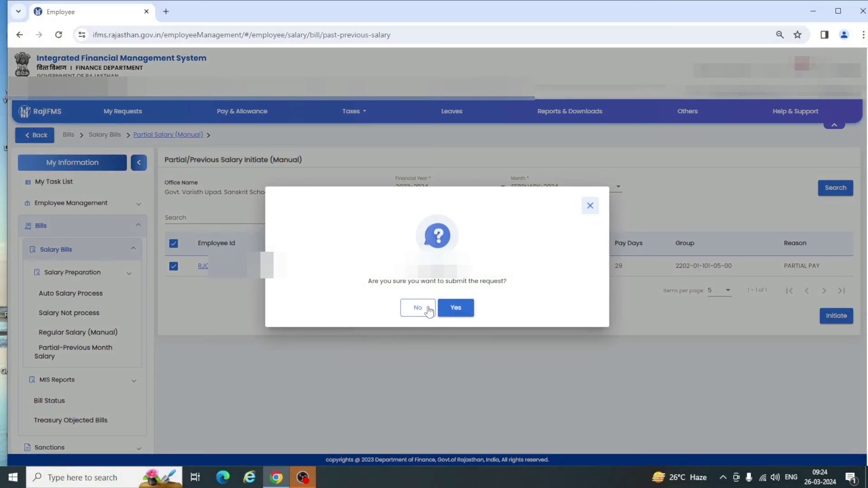
left_click(461, 312)
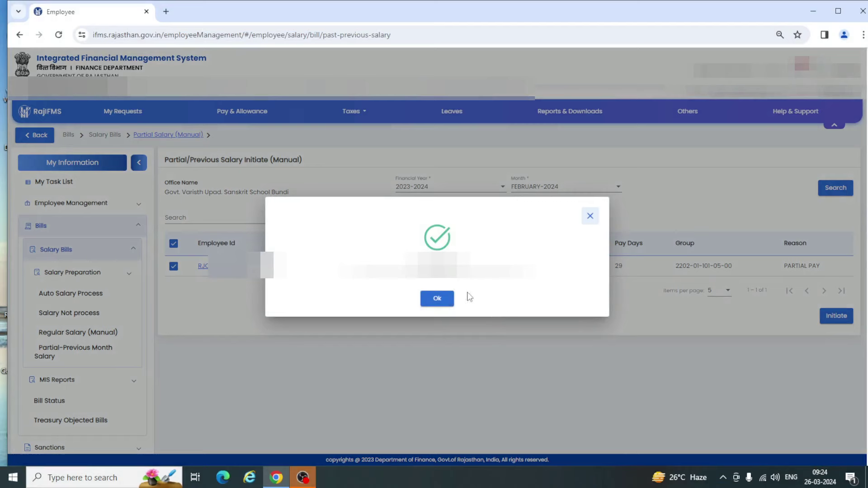
left_click(441, 301)
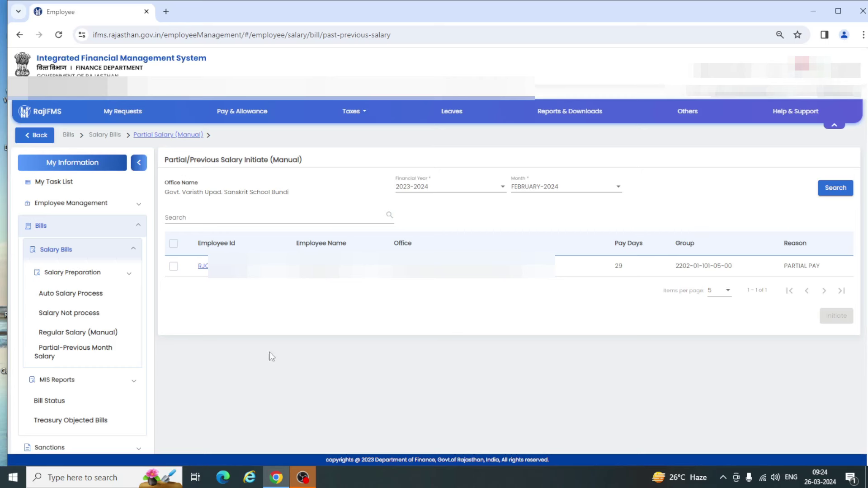
left_click(86, 299)
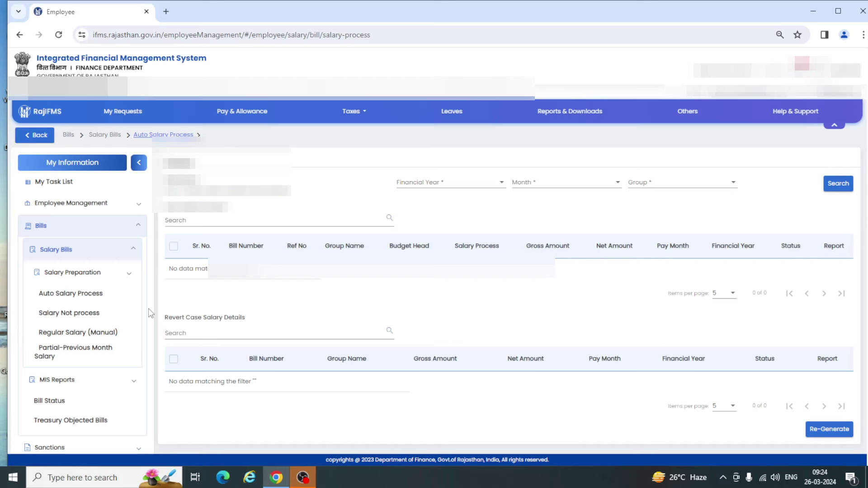
left_click(449, 190)
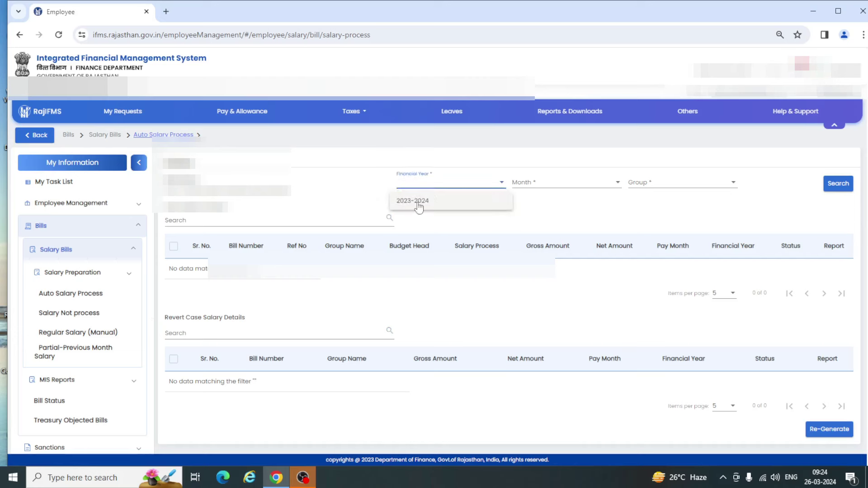
left_click(417, 203)
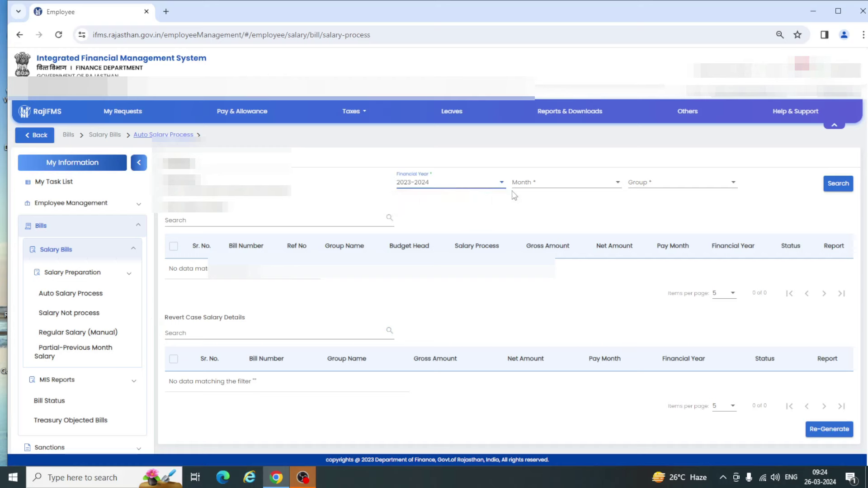
left_click(546, 187)
left_click(530, 220)
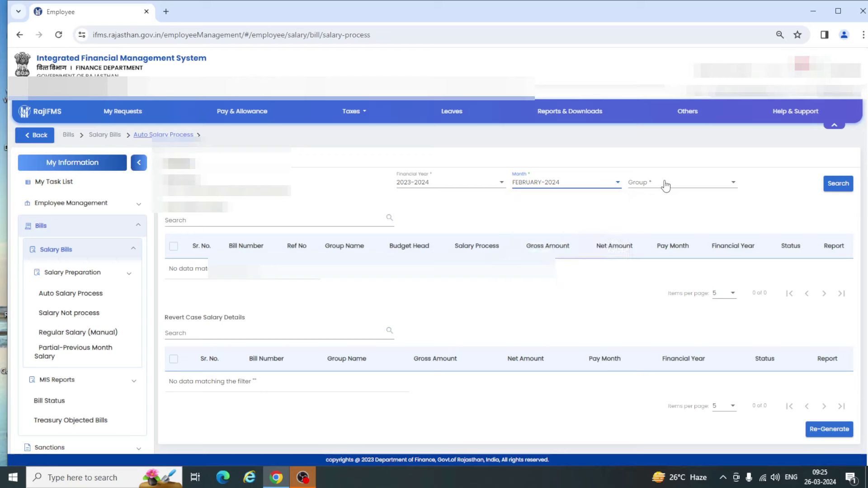
left_click(665, 187)
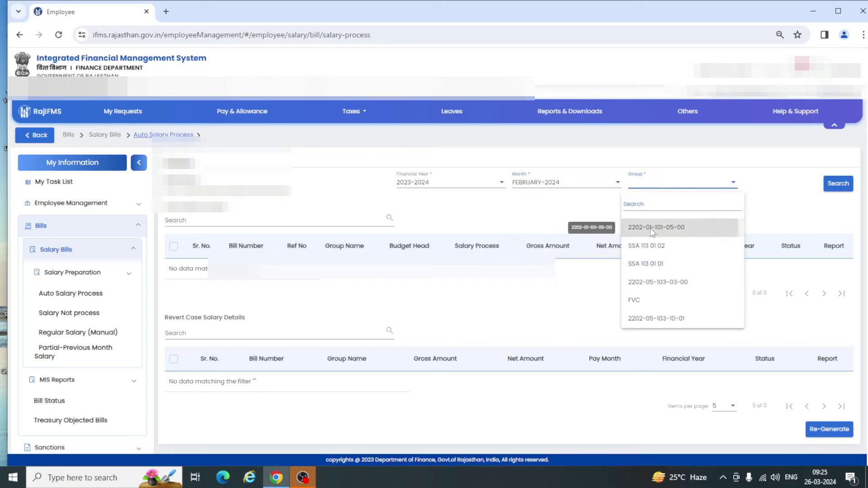
left_click(651, 228)
left_click(838, 184)
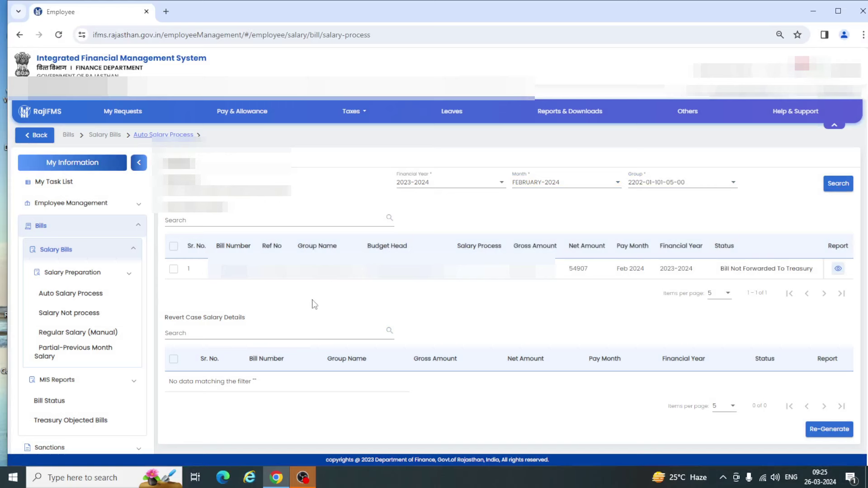
Step: Select the Feb 2024 salary bill, open its pay bill details and check the document types available for attachment
left_click(173, 270)
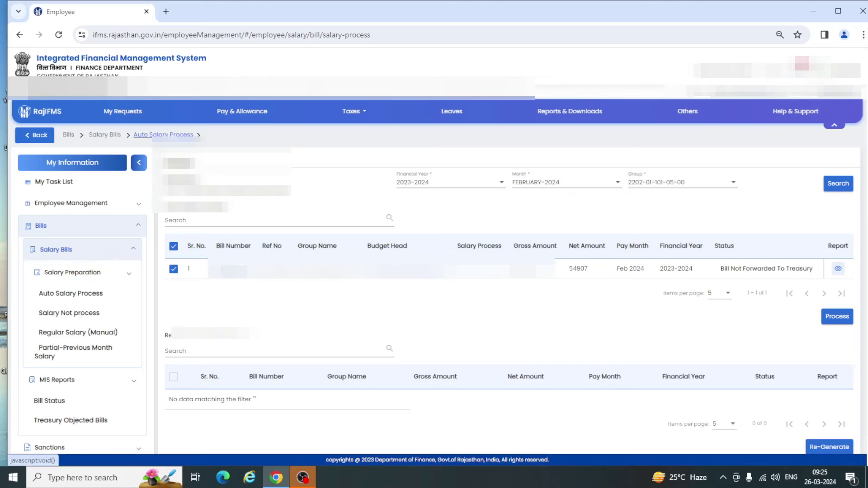
left_click(233, 268)
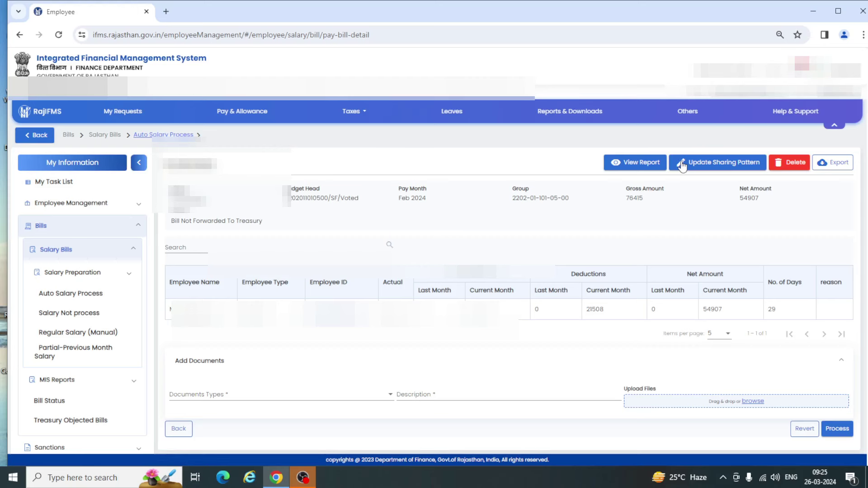
left_click(378, 400)
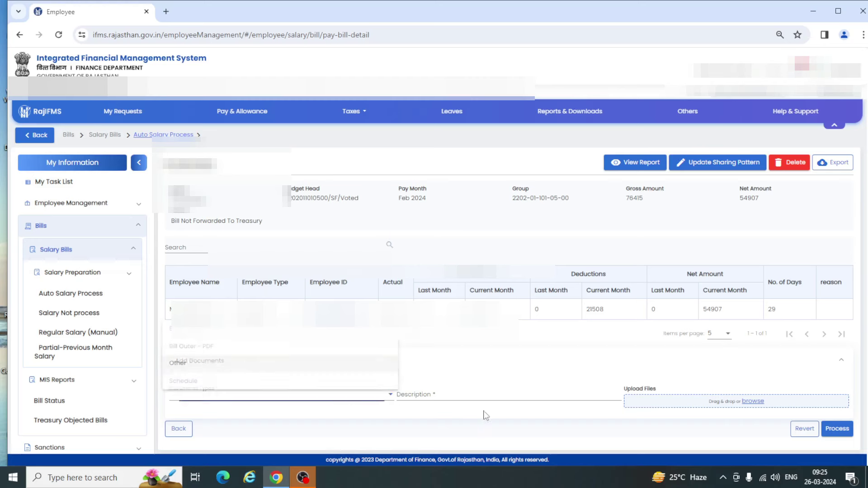
left_click(579, 437)
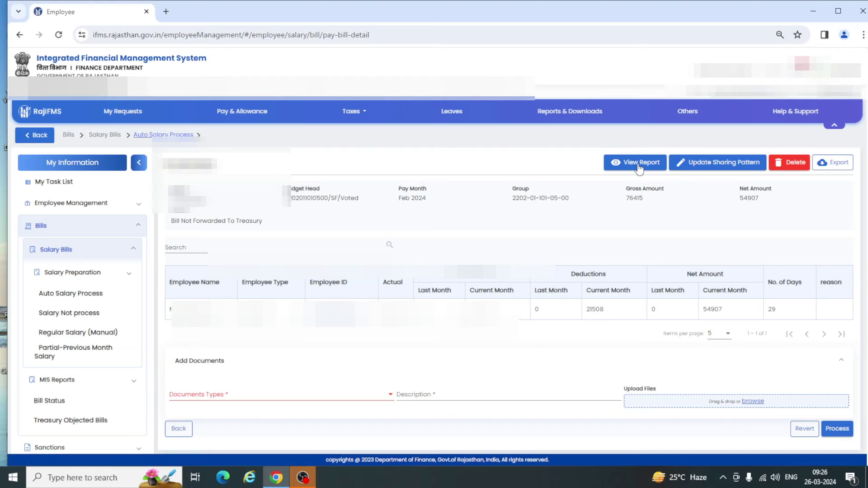
Step: Try to process the bill by ticking all the confirmation declarations
left_click(836, 430)
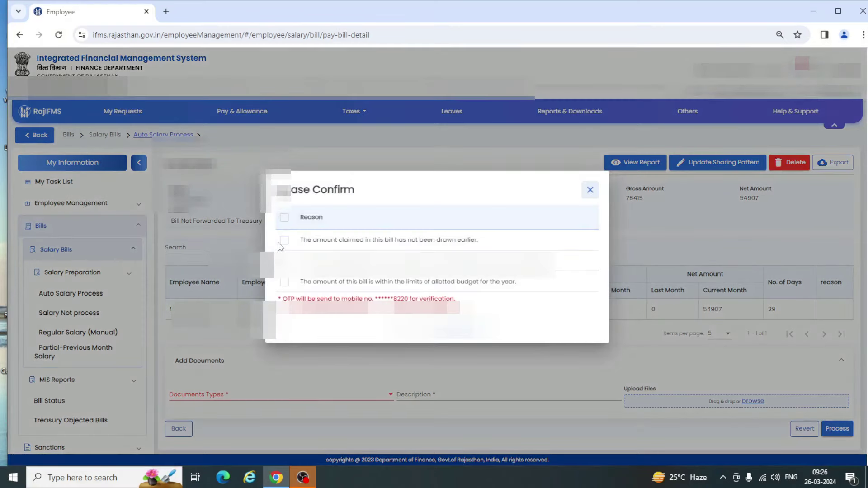
left_click(284, 218)
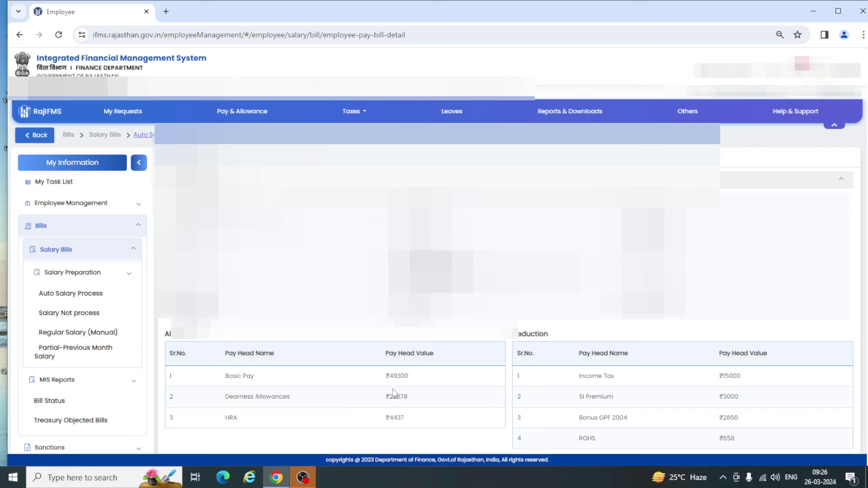
Step: Examine the basic pay and dearness allowance amounts in the employee's pay bill details
left_click_drag(390, 375, 413, 401)
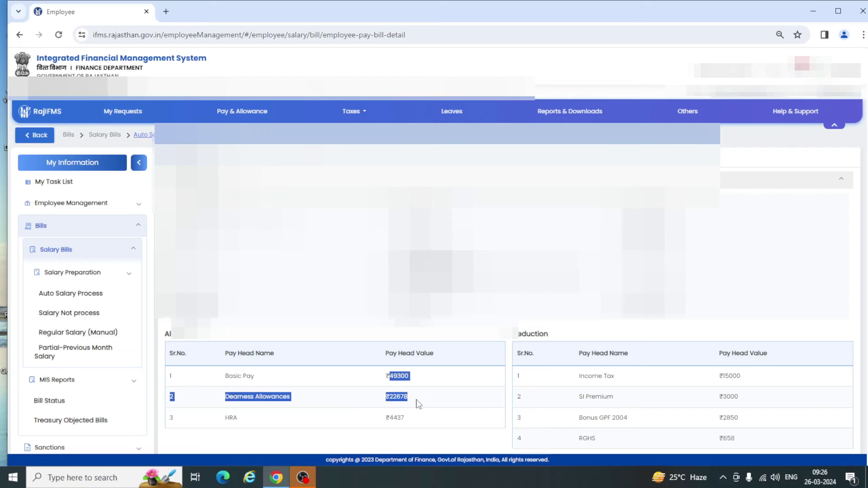
left_click(415, 402)
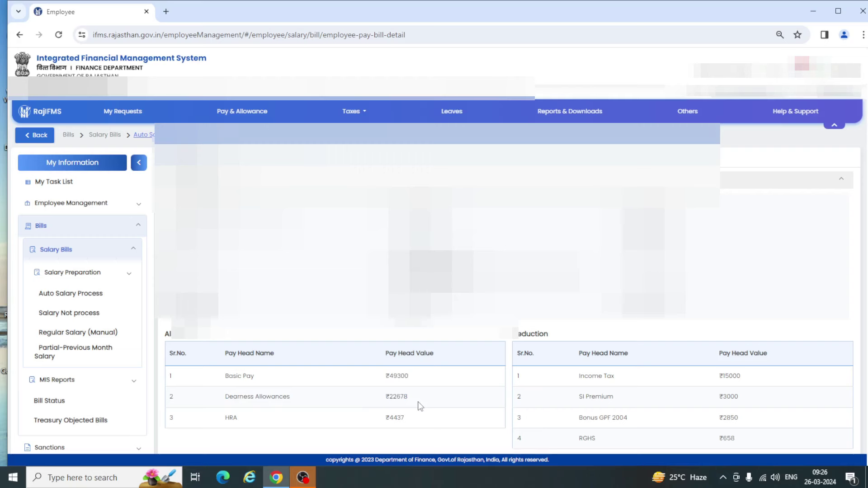